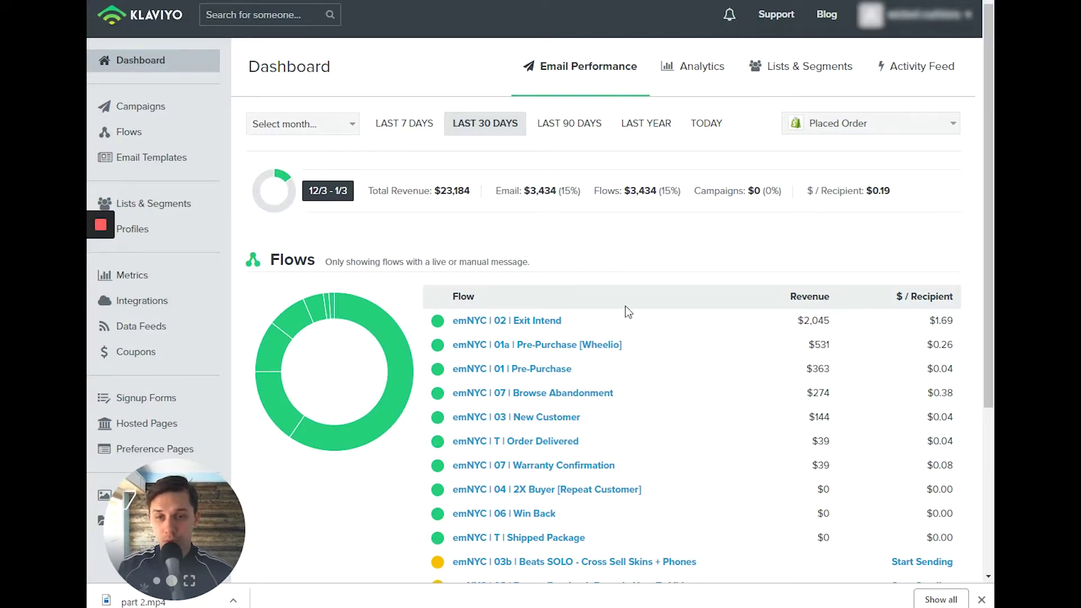
{"action": "scroll", "coordinate": [625, 309], "scroll_direction": "down", "scroll_amount": 3}
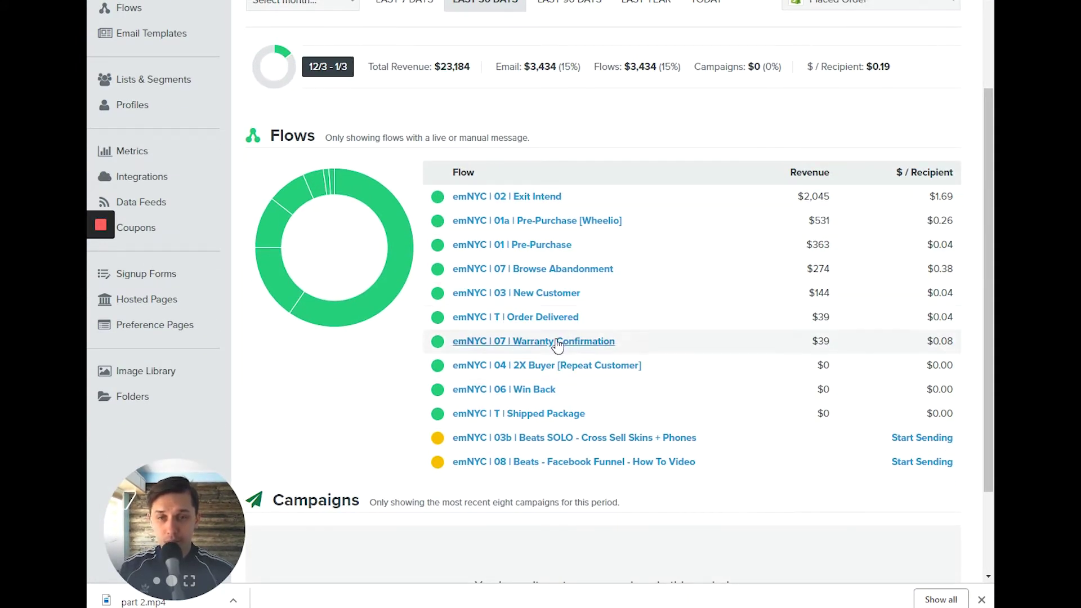
Open the 'emNYC | T | Order Delivered' flow from the Flows table.
{"action": "left_click_drag", "start_coordinate": [602, 321], "coordinate": [444, 320]}
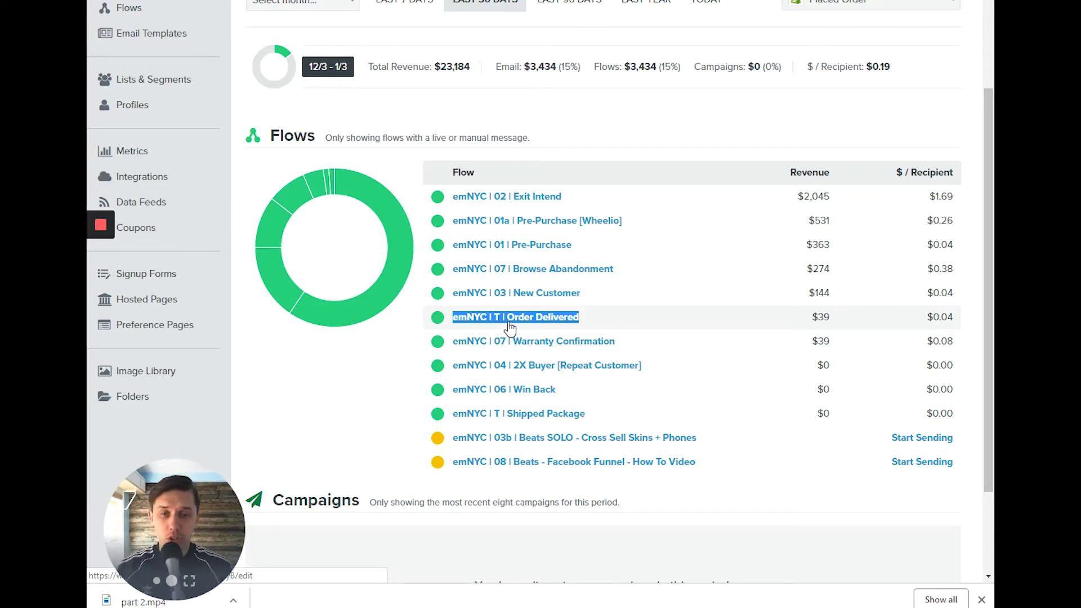
{"action": "left_click", "coordinate": [474, 194]}
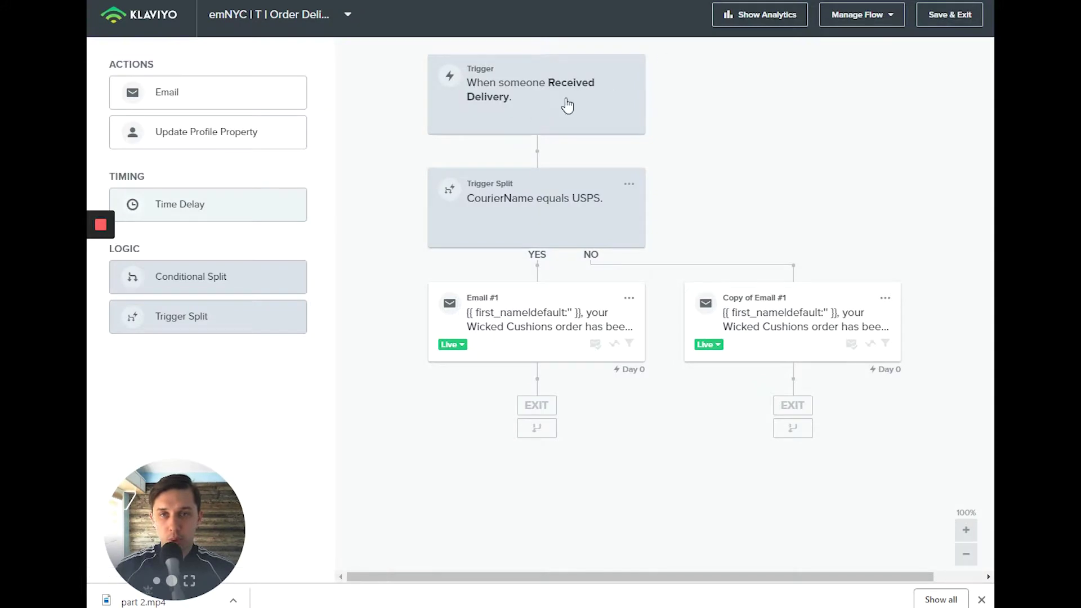
Inspect the Received Delivery trigger, the USPS courier split, then preview Email #1.
{"action": "left_click", "coordinate": [530, 106]}
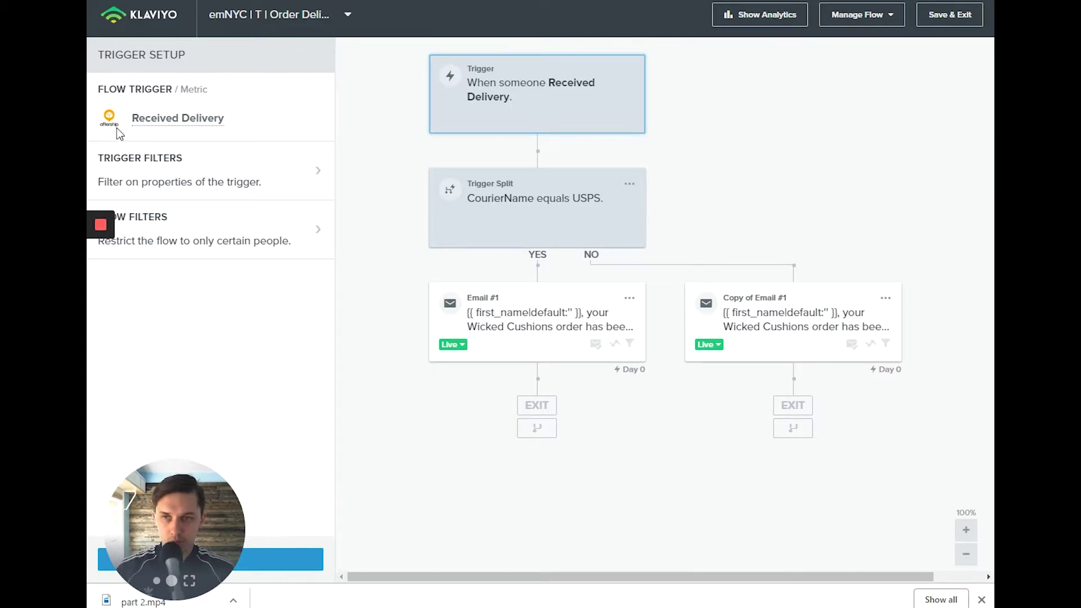
{"action": "left_click", "coordinate": [549, 207]}
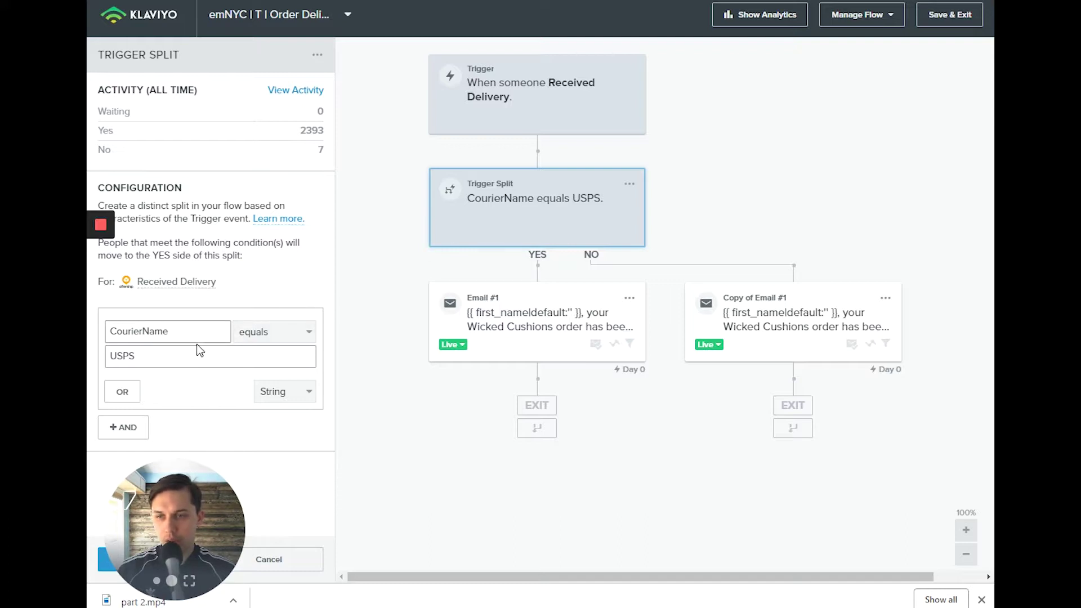
{"action": "left_click", "coordinate": [535, 306]}
{"action": "left_click", "coordinate": [285, 189]}
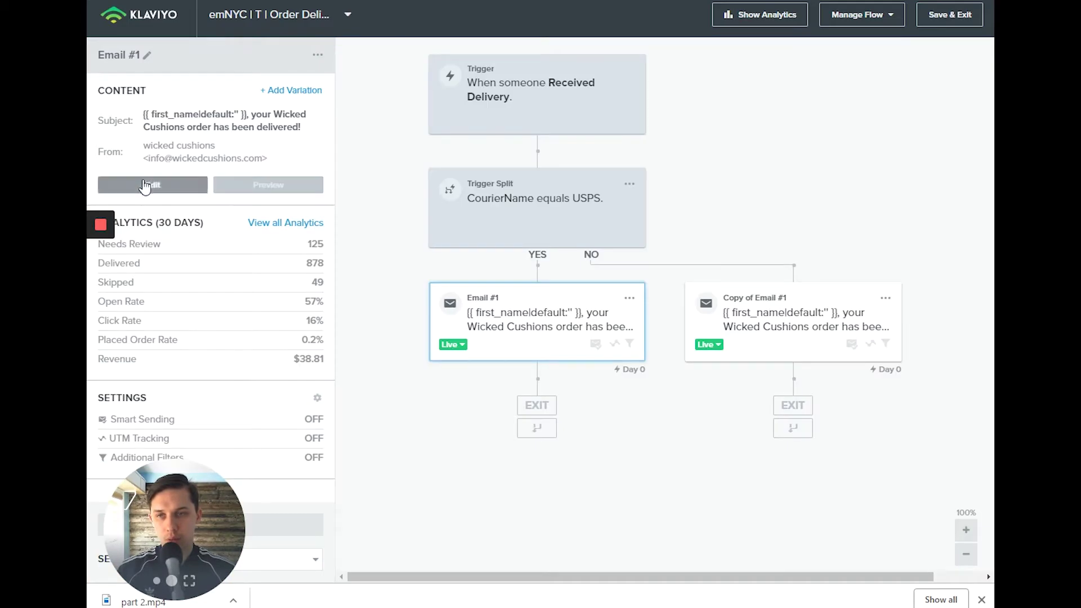
Edit Email #1's content and render its preview with a real order's data.
{"action": "left_click", "coordinate": [153, 184]}
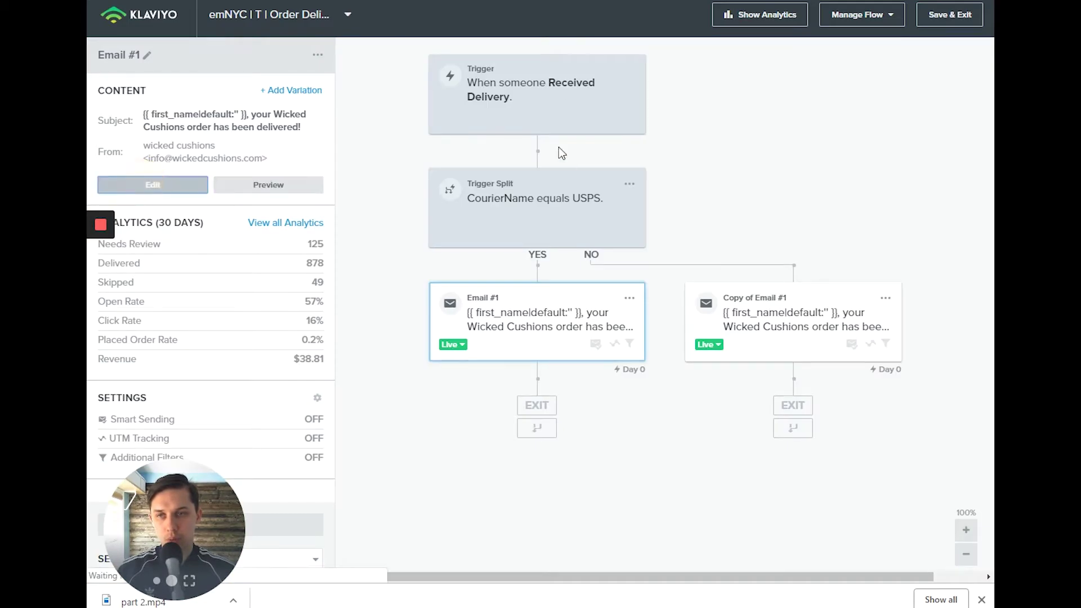
{"action": "left_click", "coordinate": [839, 303]}
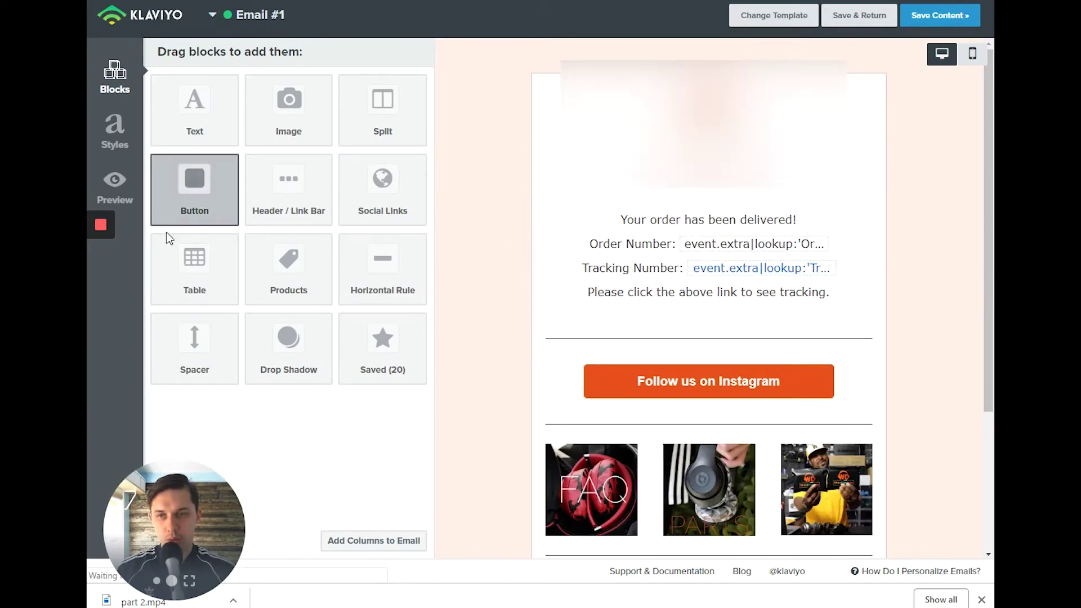
{"action": "left_click", "coordinate": [115, 191]}
{"action": "left_click", "coordinate": [711, 430]}
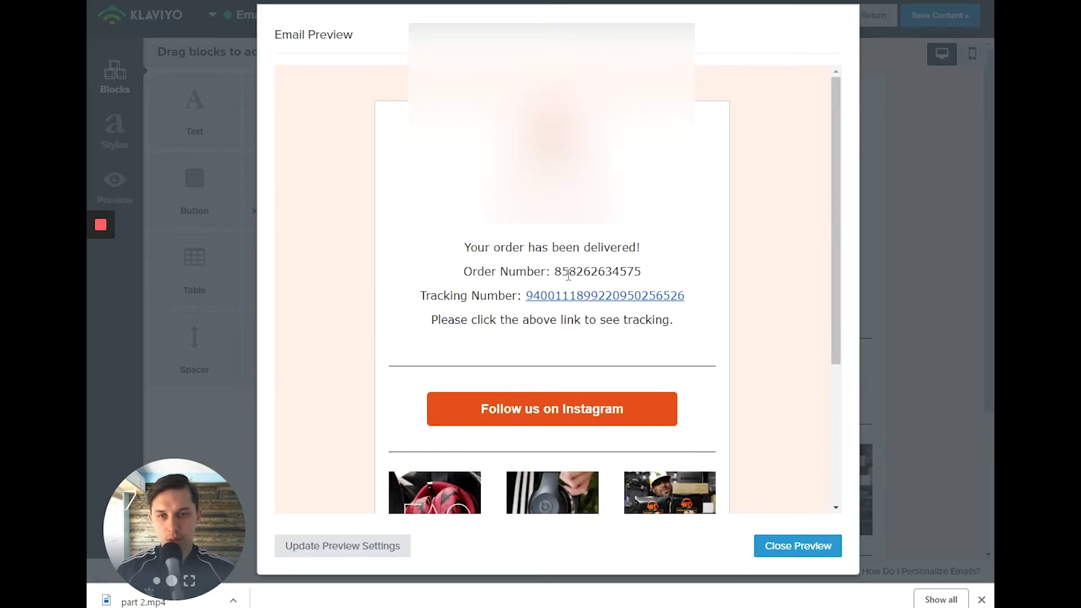
Check the rendered order number and tracking number, bringing up the tracking link's options.
{"action": "left_click_drag", "start_coordinate": [558, 276], "coordinate": [651, 277]}
{"action": "left_click_drag", "start_coordinate": [419, 296], "coordinate": [504, 295]}
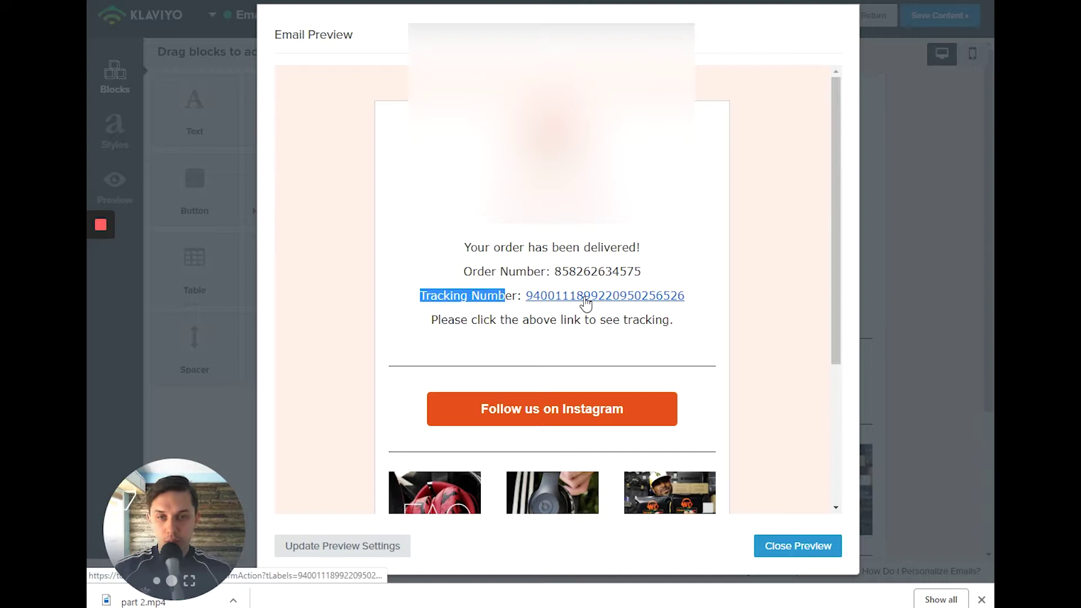
{"action": "right_click", "coordinate": [568, 297]}
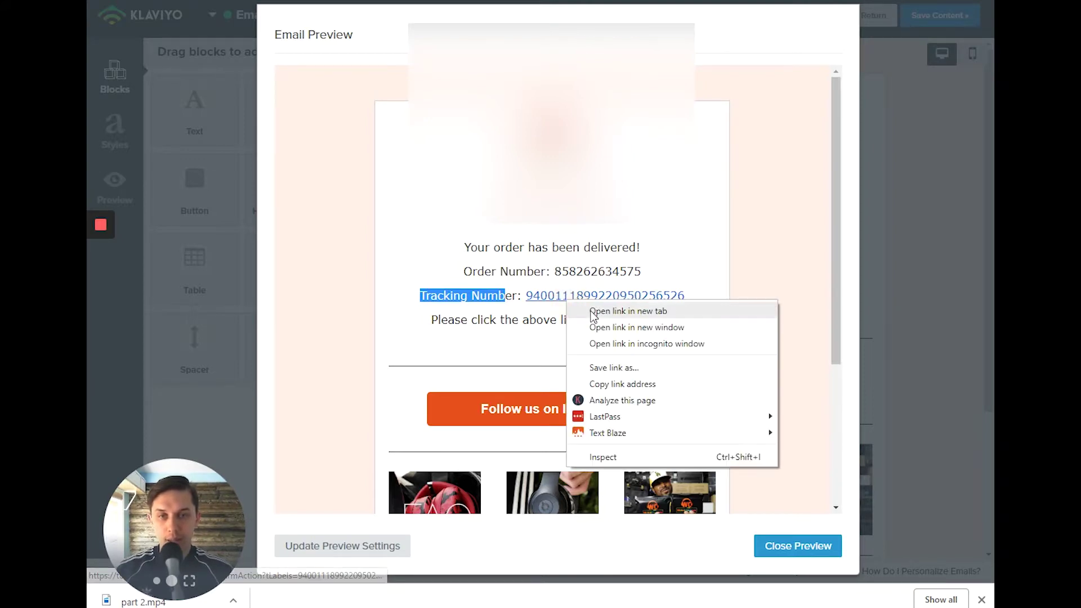
Open the sample tracking number's link in a new tab on USPS Tracking.
{"action": "left_click", "coordinate": [592, 309]}
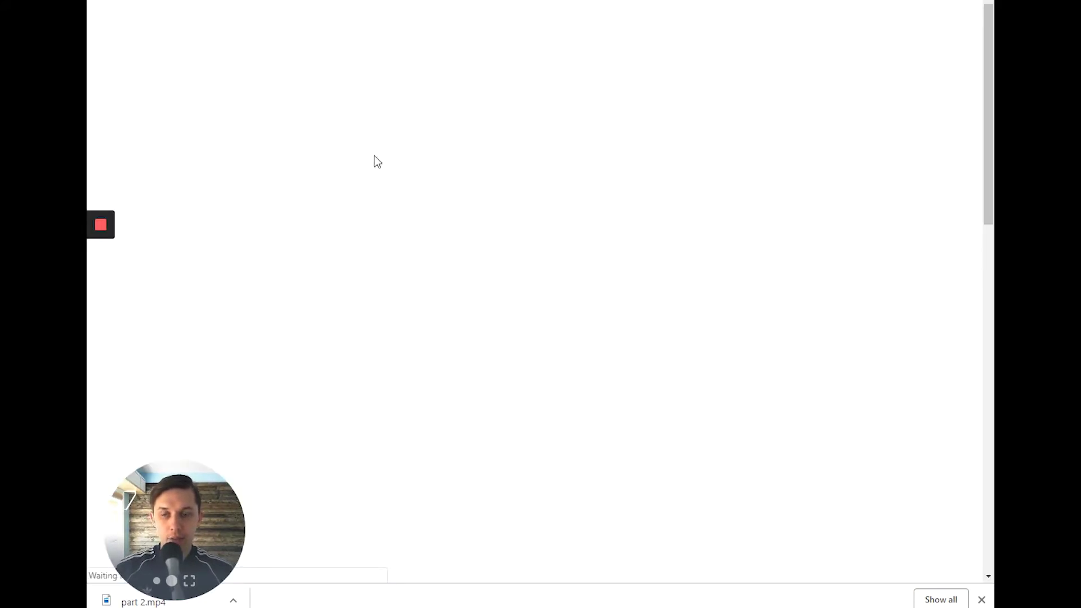
{"action": "scroll", "coordinate": [203, 262], "scroll_direction": "down", "scroll_amount": 1}
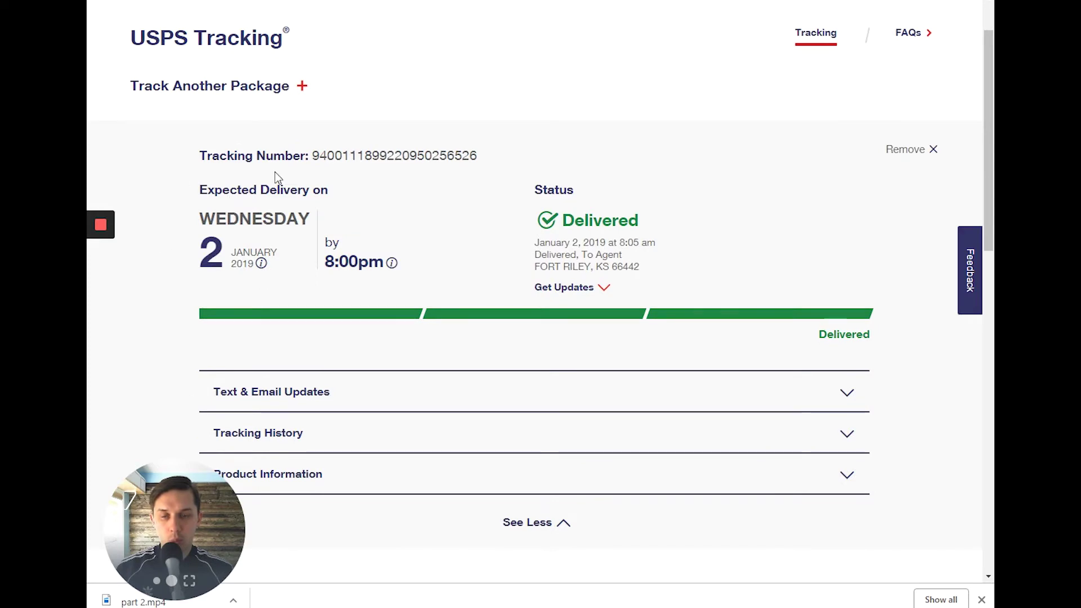
{"action": "scroll", "coordinate": [278, 181], "scroll_direction": "down", "scroll_amount": 2}
{"action": "scroll", "coordinate": [153, 135], "scroll_direction": "up", "scroll_amount": 3}
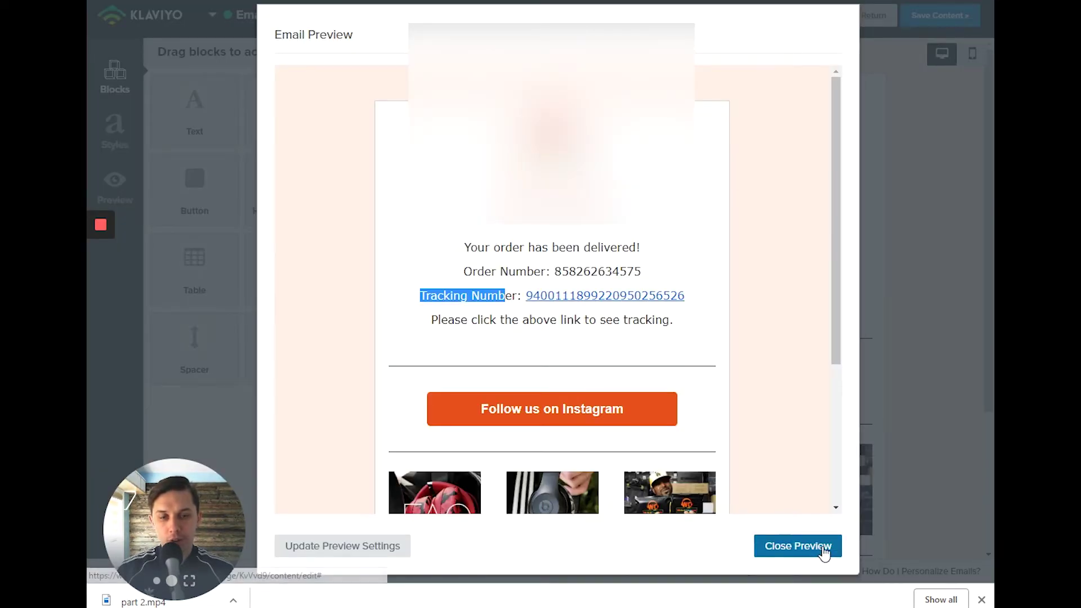
Close the preview, return to the flow and view Copy of Email #1's details.
{"action": "left_click", "coordinate": [817, 546]}
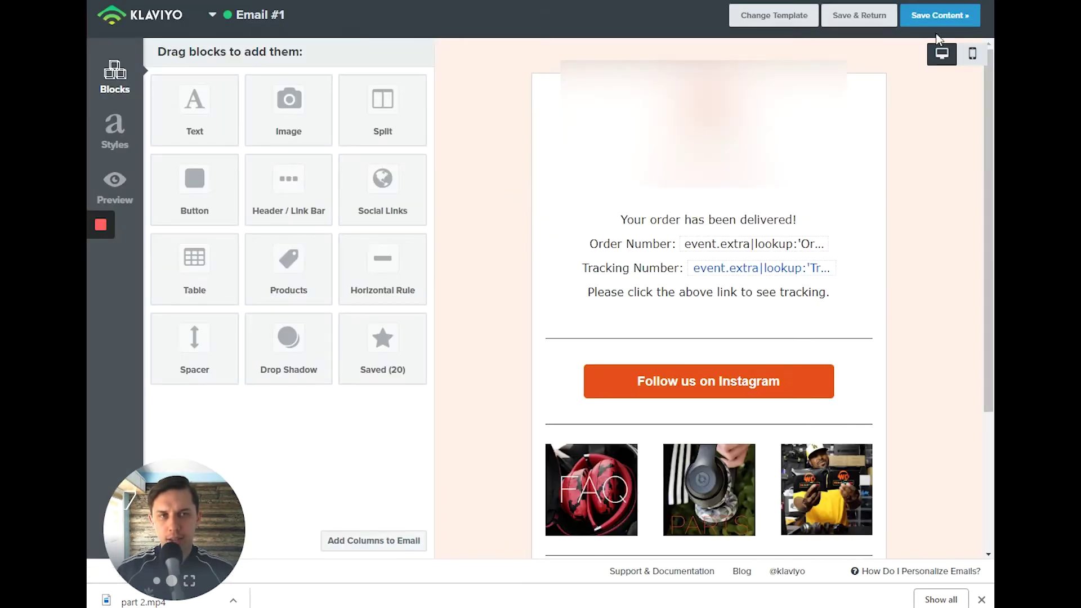
{"action": "left_click", "coordinate": [939, 15]}
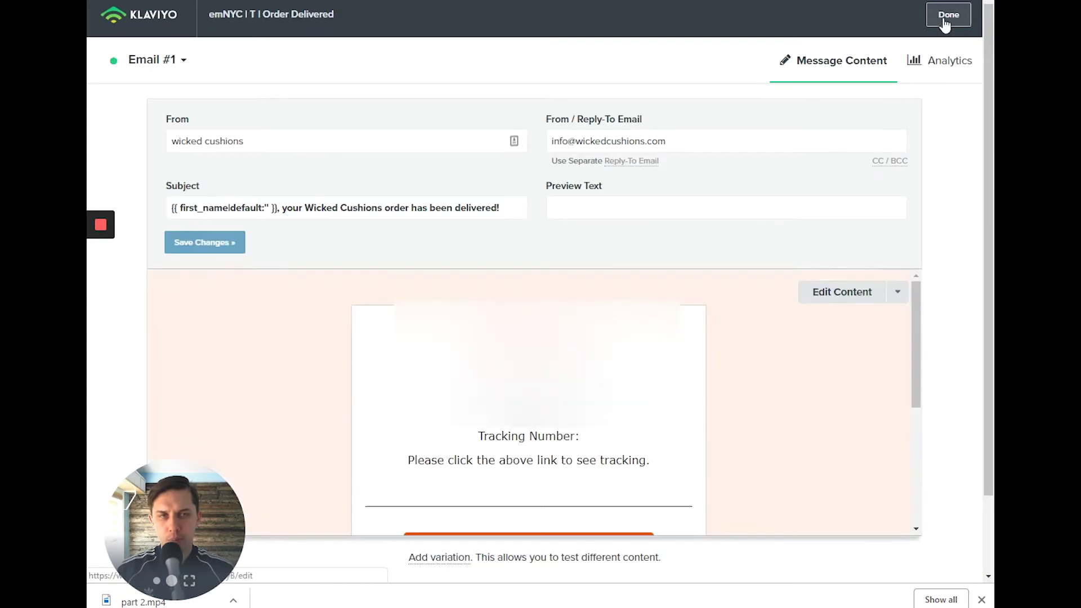
{"action": "left_click", "coordinate": [945, 23]}
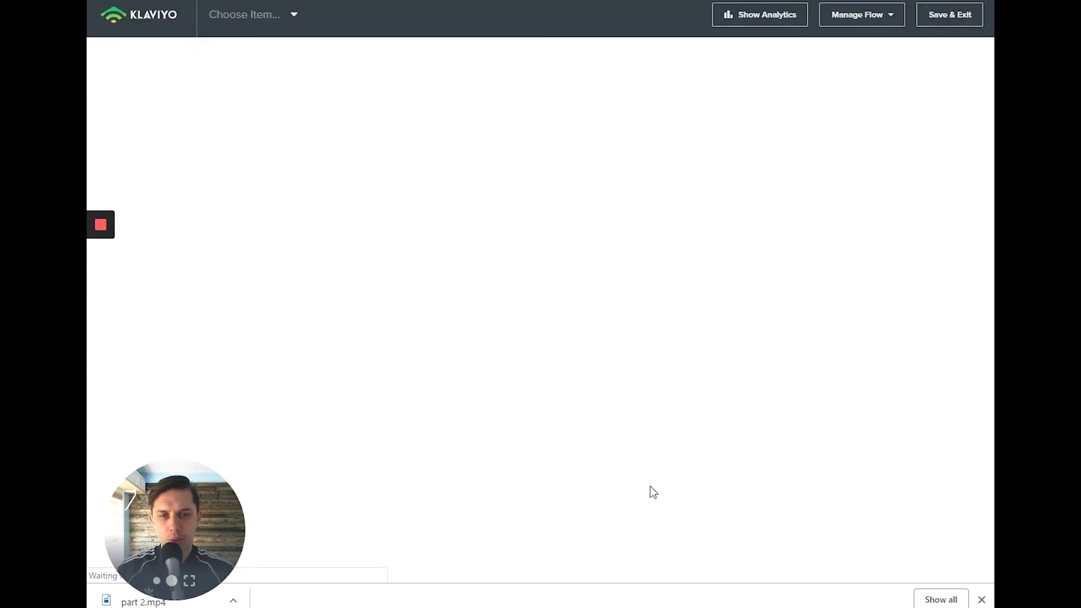
{"action": "left_click", "coordinate": [769, 332]}
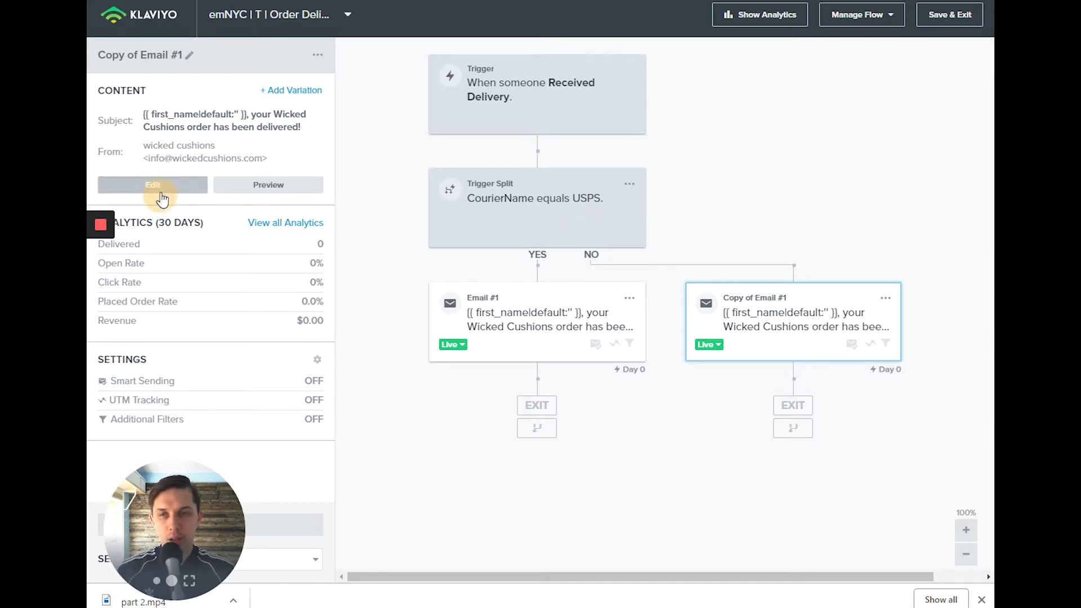
Preview Copy of Email #1 with sample order data, check its tracking number, then close it.
{"action": "left_click", "coordinate": [152, 185]}
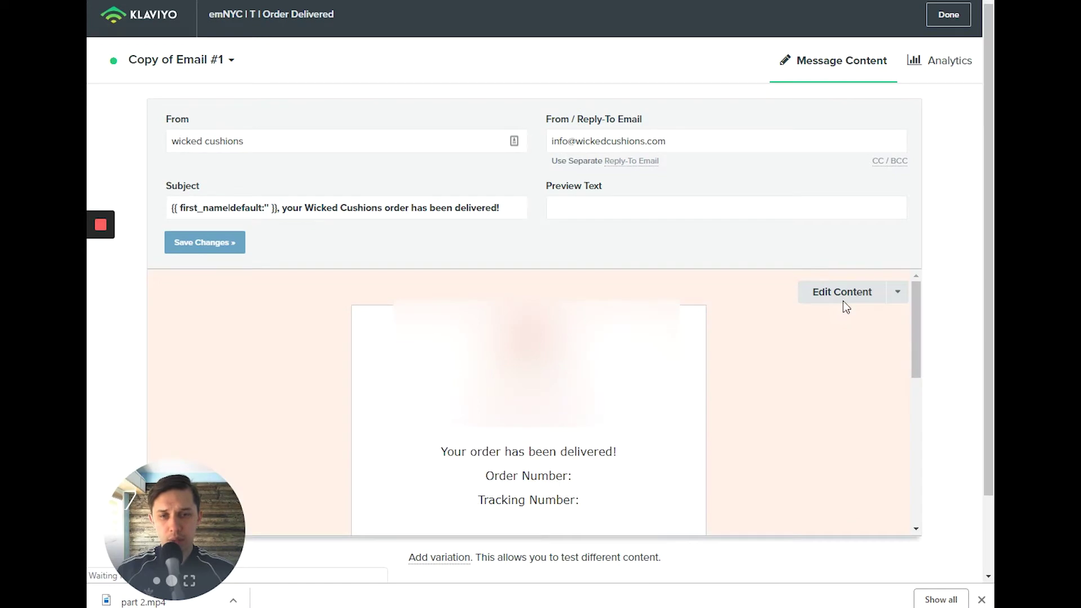
{"action": "left_click", "coordinate": [844, 296]}
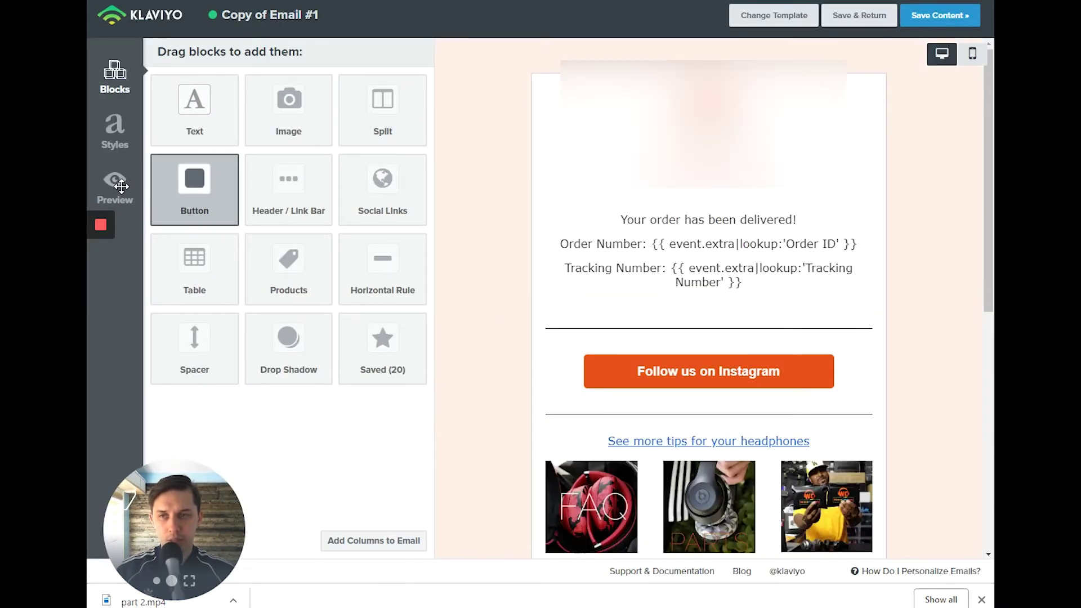
{"action": "left_click", "coordinate": [115, 187]}
{"action": "left_click", "coordinate": [729, 433]}
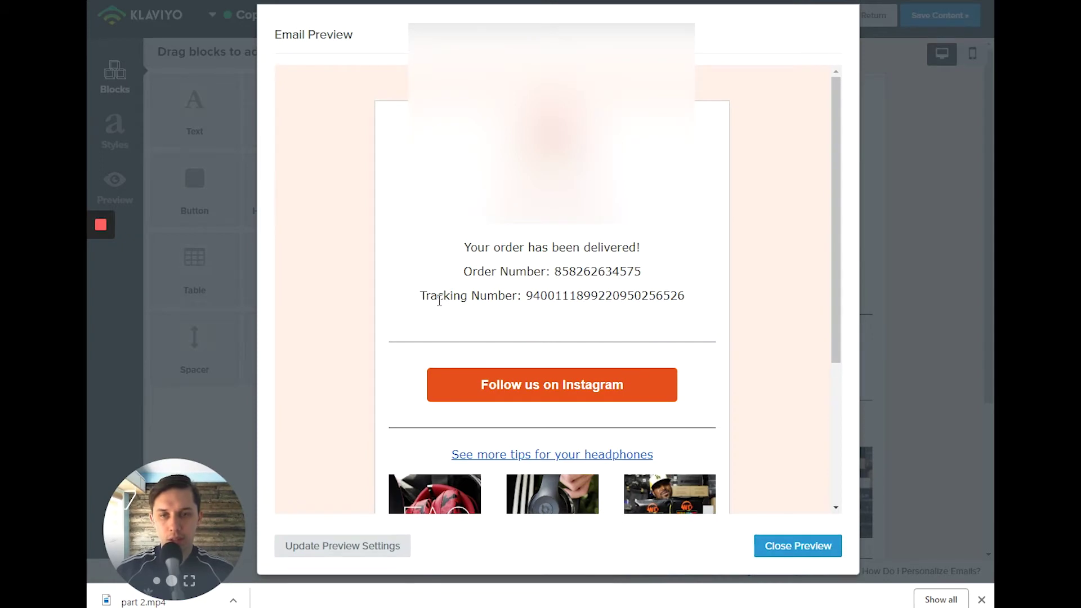
{"action": "left_click_drag", "start_coordinate": [530, 294], "coordinate": [680, 298]}
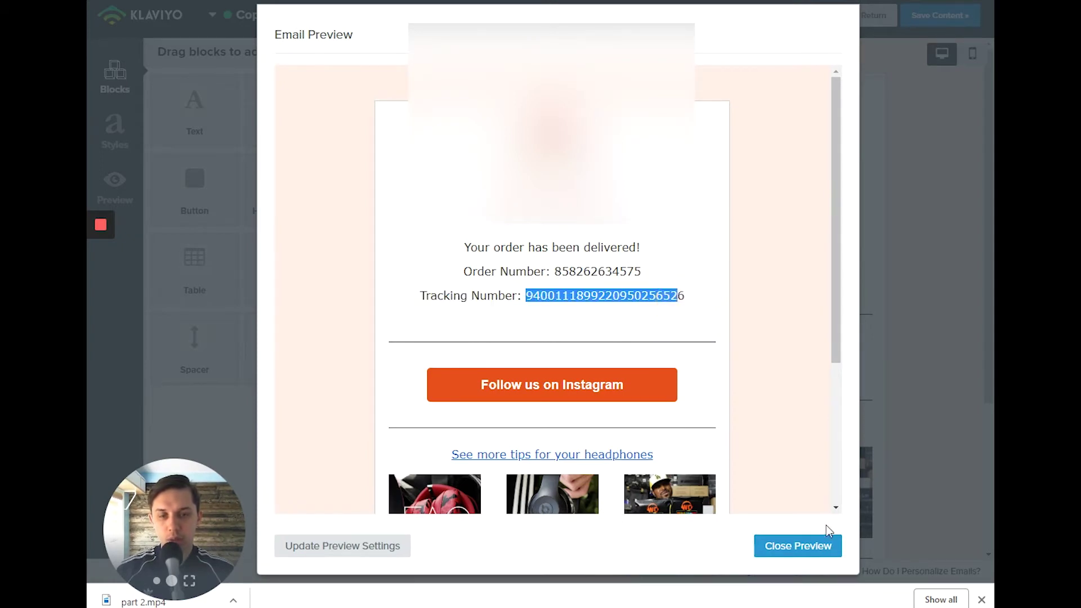
{"action": "left_click", "coordinate": [798, 546]}
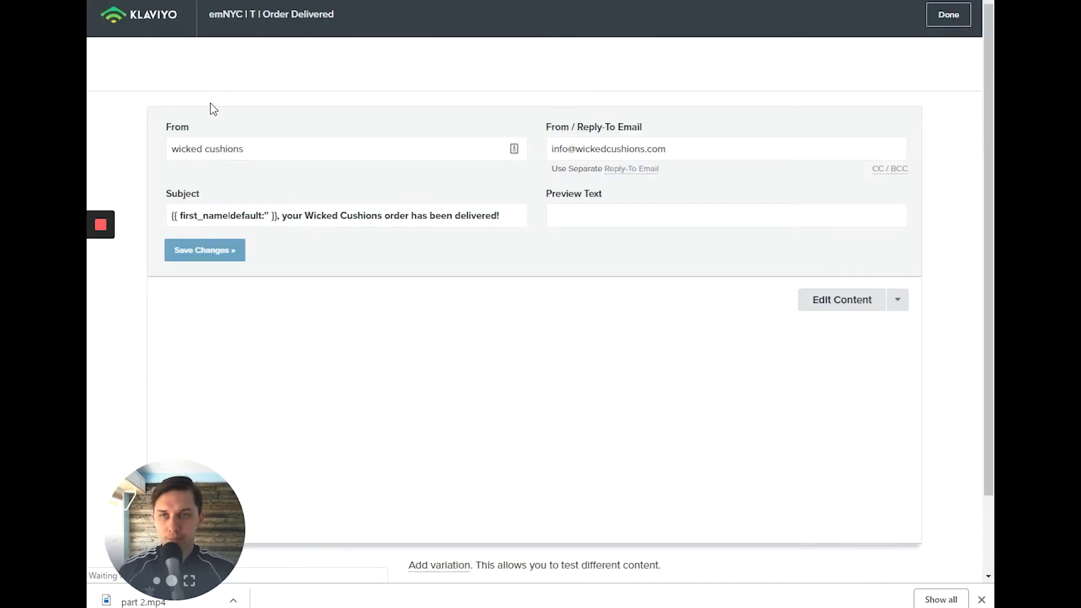
Leave the editor and create a new flow named 'TEs Aftership'.
{"action": "left_click", "coordinate": [950, 17]}
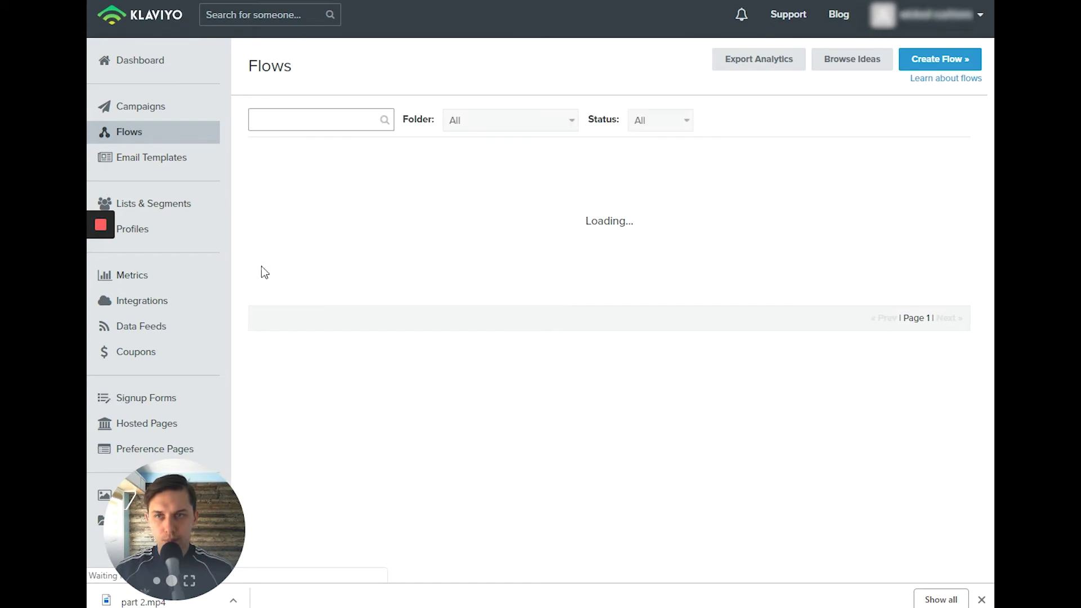
{"action": "left_click", "coordinate": [928, 59]}
{"action": "left_click", "coordinate": [473, 139]}
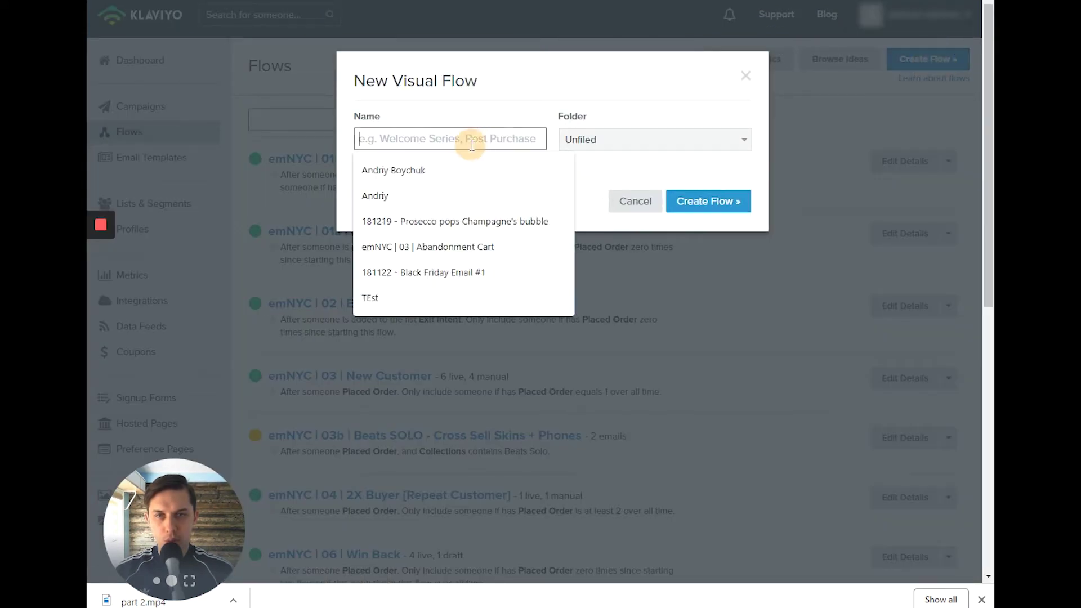
{"action": "type", "text": "TEs"}
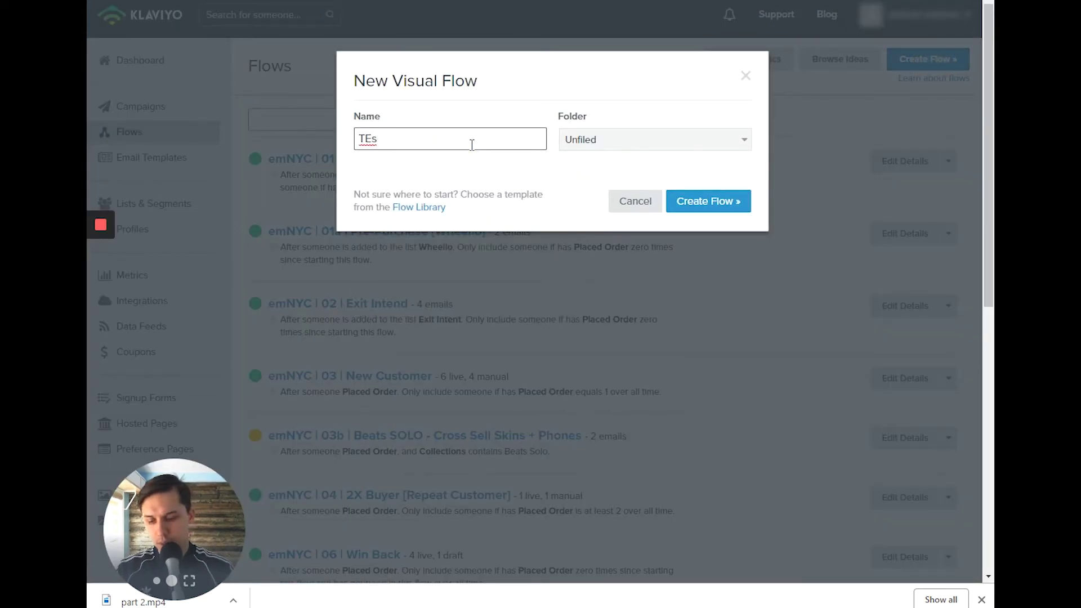
{"action": "type", "text": "p"}
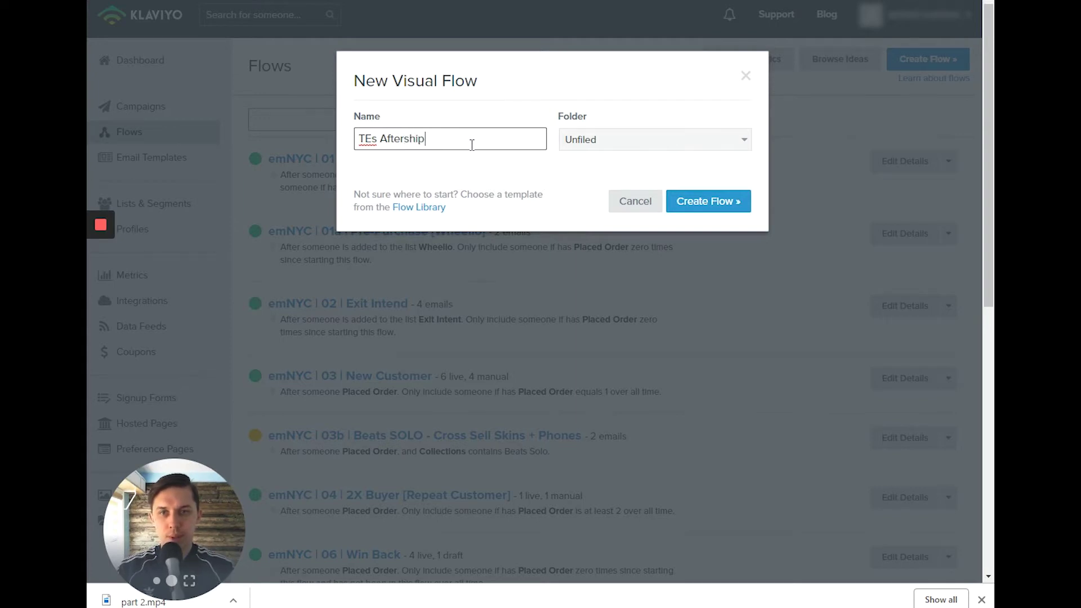
{"action": "left_click", "coordinate": [721, 201]}
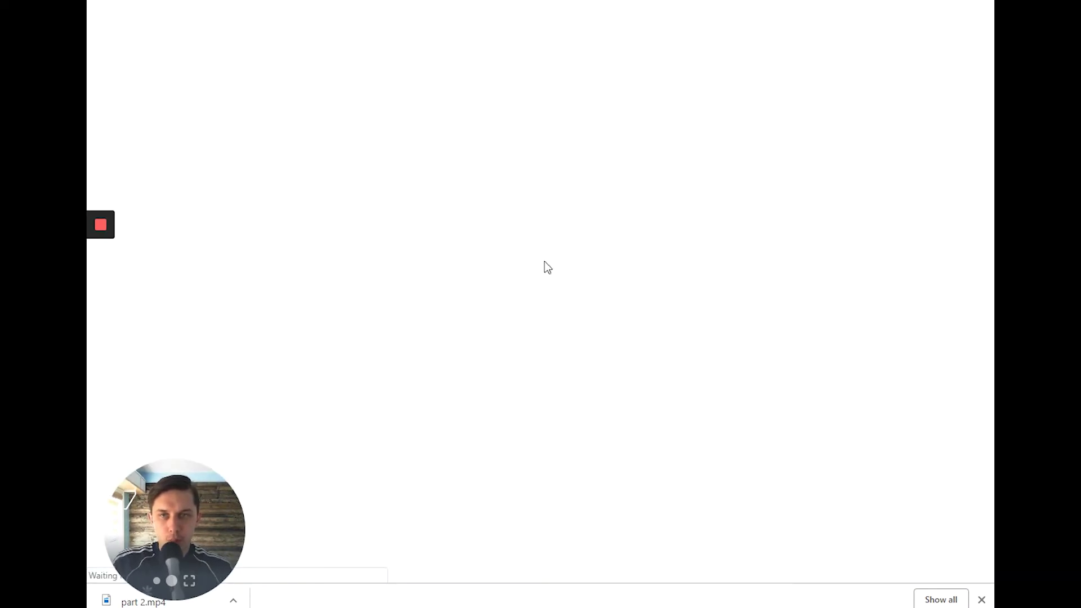
Choose a Metric trigger and browse the metric list for Delivery Exception.
{"action": "left_click", "coordinate": [193, 299]}
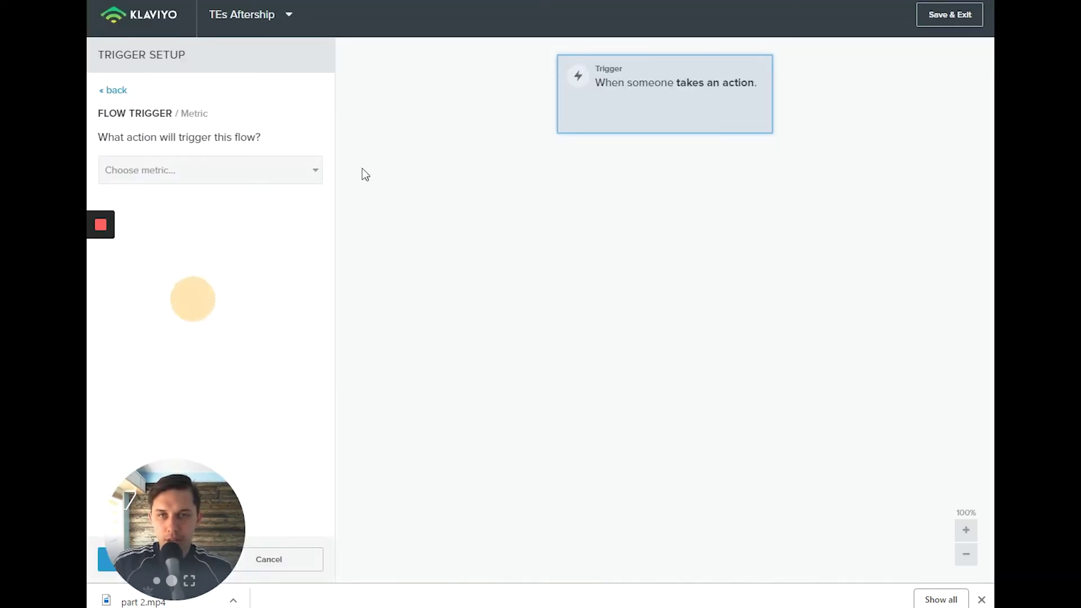
{"action": "left_click", "coordinate": [207, 180]}
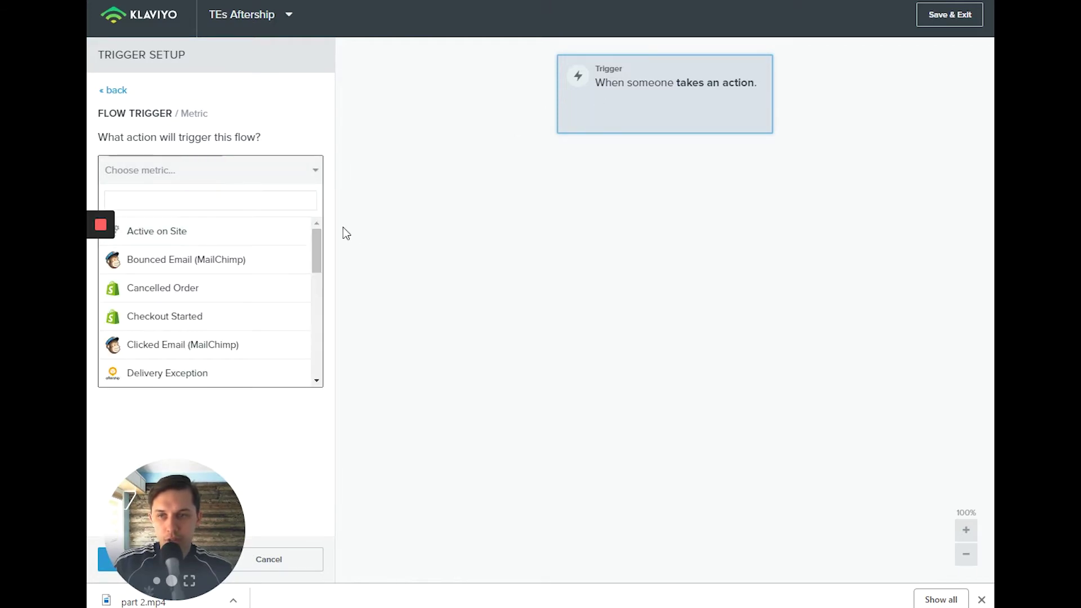
{"action": "mouse_move", "coordinate": [320, 243]}
{"action": "left_mouse_down"}
{"action": "mouse_move", "coordinate": [320, 268]}
{"action": "mouse_move", "coordinate": [330, 255]}
{"action": "left_mouse_up"}
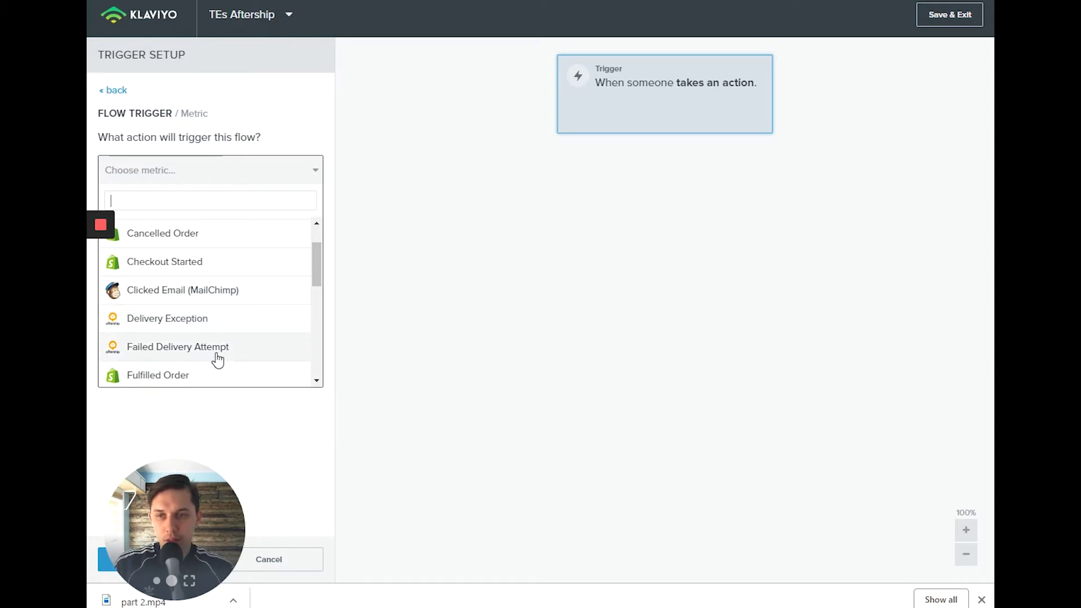
{"action": "left_click_drag", "start_coordinate": [315, 256], "coordinate": [314, 286]}
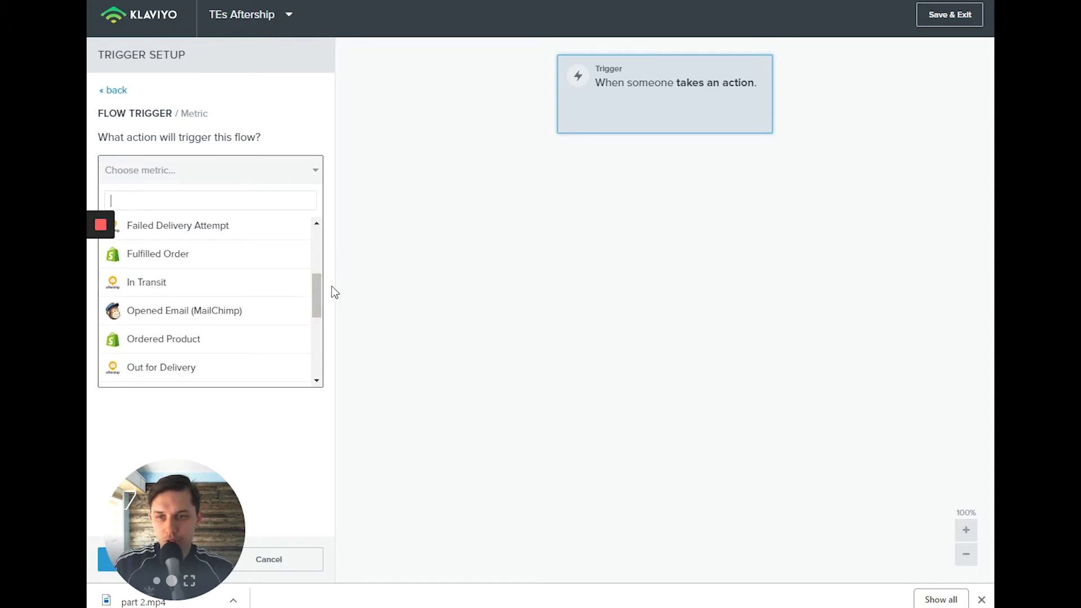
{"action": "scroll", "coordinate": [313, 294], "scroll_direction": "down", "scroll_amount": 1}
{"action": "scroll", "coordinate": [171, 361], "scroll_direction": "down", "scroll_amount": 1}
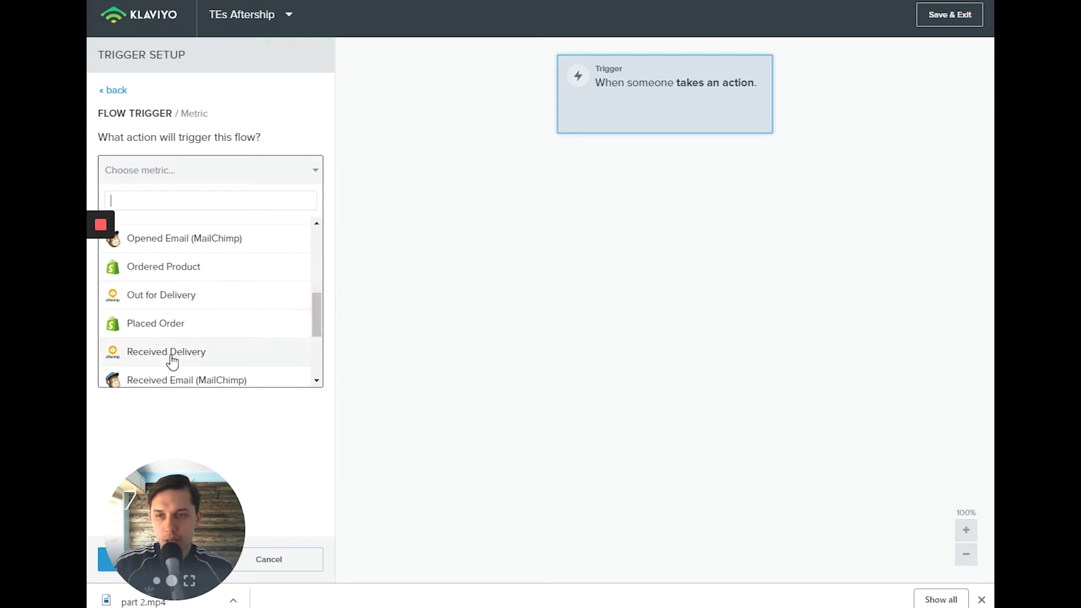
{"action": "mouse_move", "coordinate": [316, 316]}
{"action": "left_mouse_down"}
{"action": "mouse_move", "coordinate": [320, 337]}
{"action": "mouse_move", "coordinate": [325, 219]}
{"action": "left_mouse_up"}
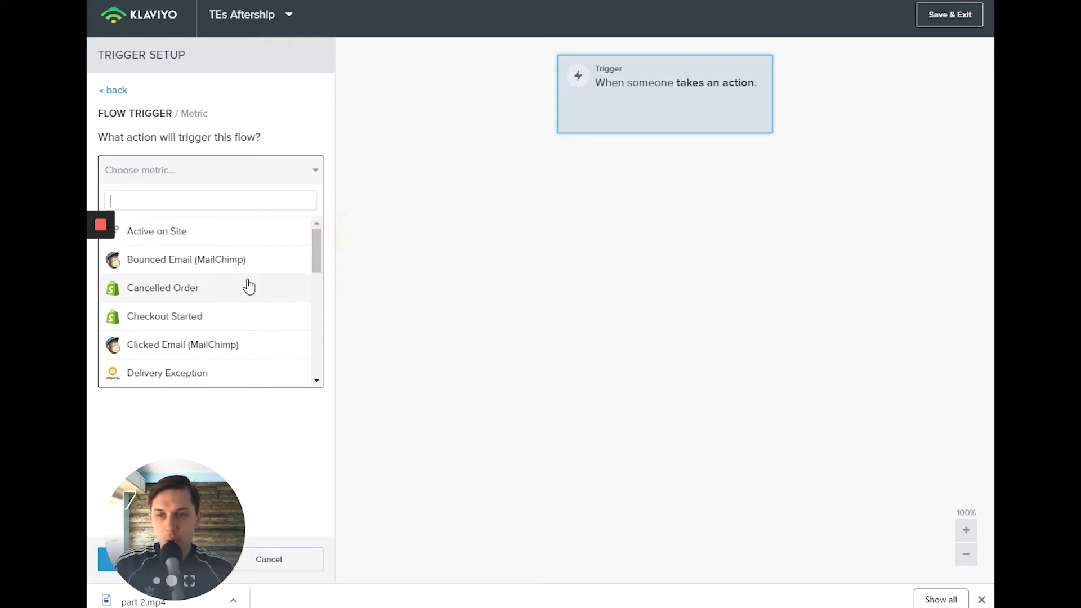
{"action": "scroll", "coordinate": [211, 316], "scroll_direction": "down", "scroll_amount": 1}
{"action": "left_click", "coordinate": [228, 293]}
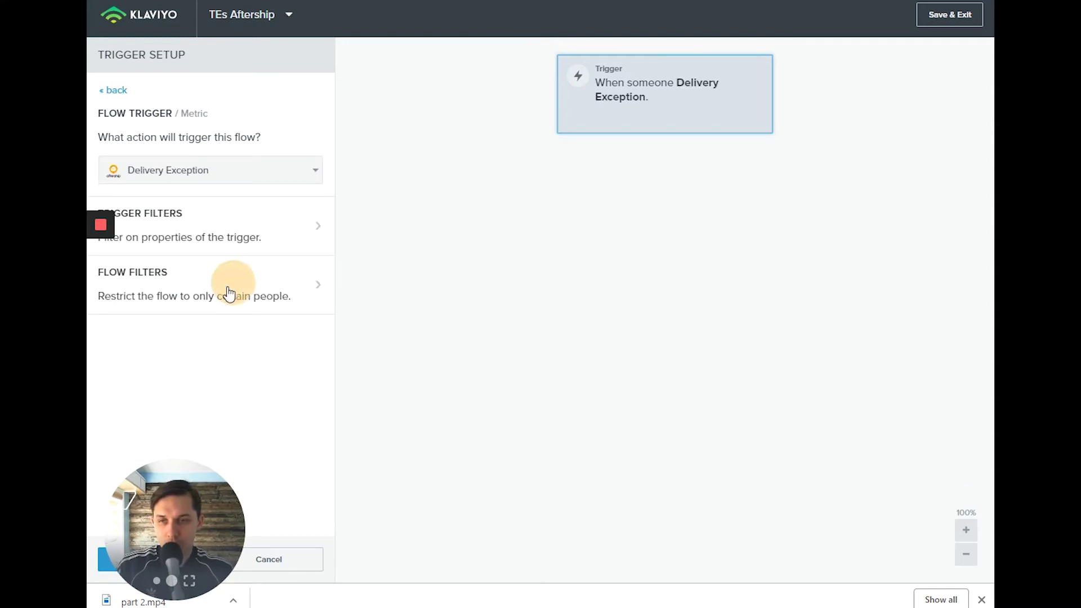